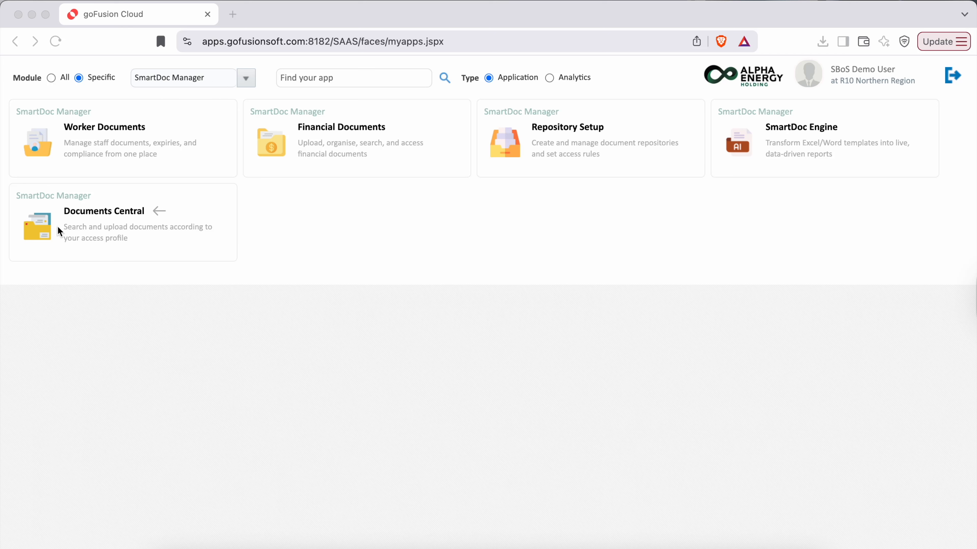
- Open Documents Central and start adding a new document
{"action": "left_click", "coordinate": [41, 221]}
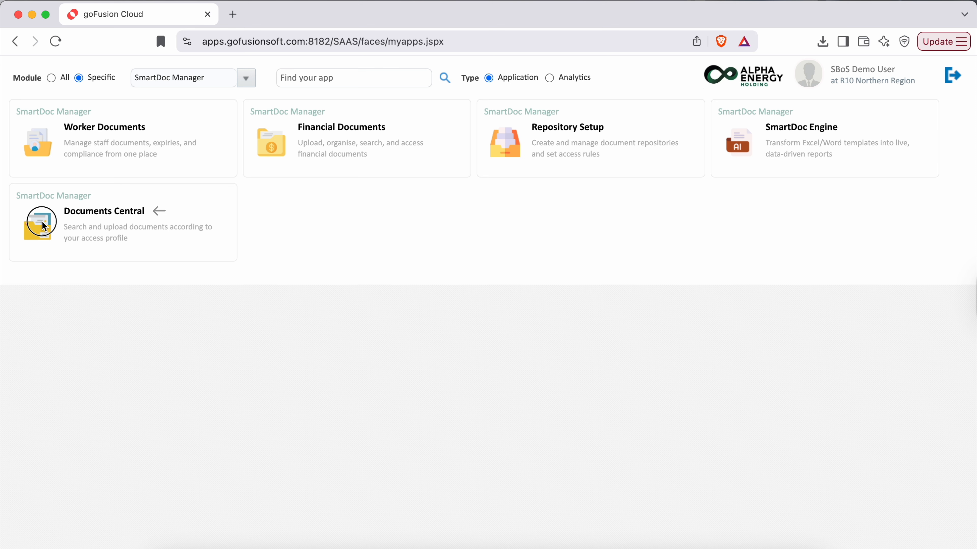
{"action": "left_click", "coordinate": [45, 230]}
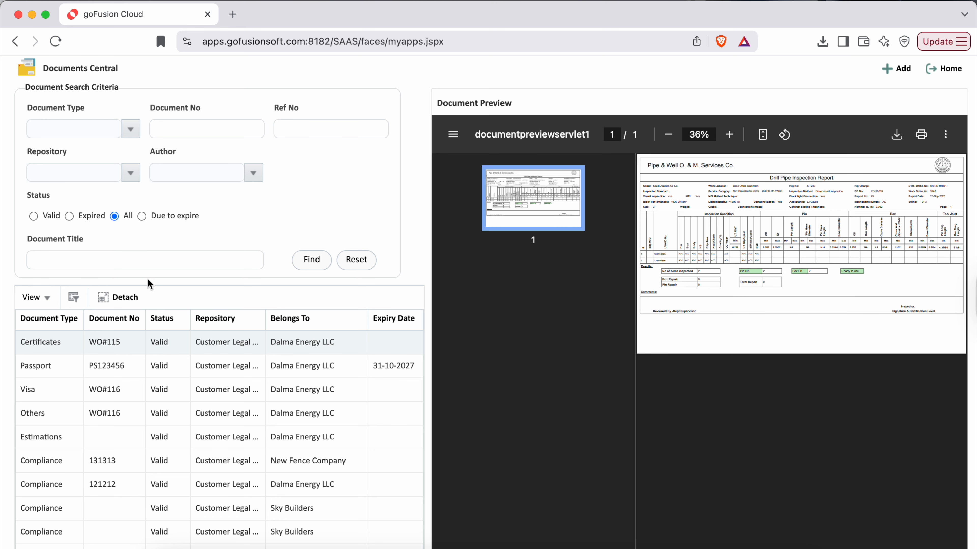
{"action": "left_click_drag", "start_coordinate": [21, 89], "coordinate": [120, 87]}
{"action": "left_click", "coordinate": [343, 217]}
{"action": "left_click", "coordinate": [892, 69]}
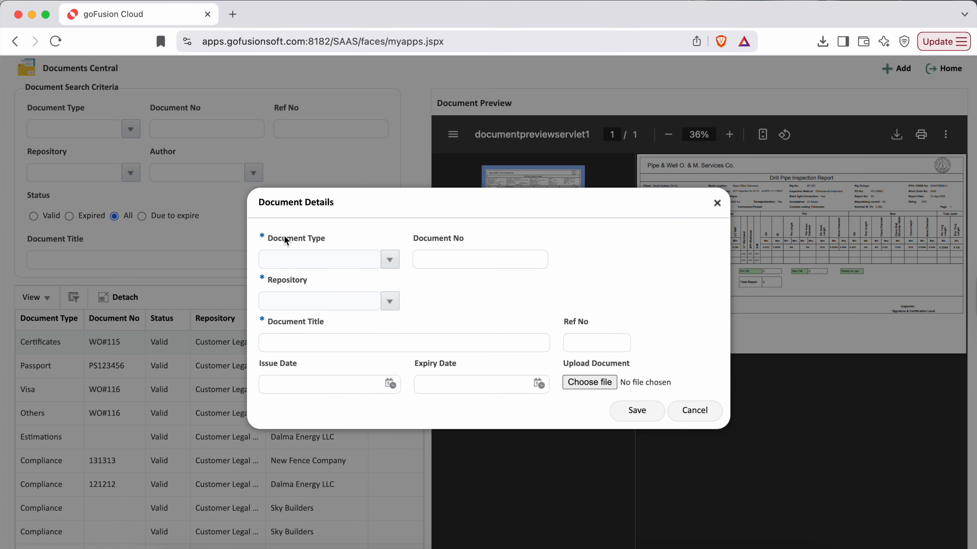
- Set the new document's type to Contracts and its repository to Customer Legal Documents
{"action": "left_click_drag", "start_coordinate": [268, 237], "coordinate": [328, 242]}
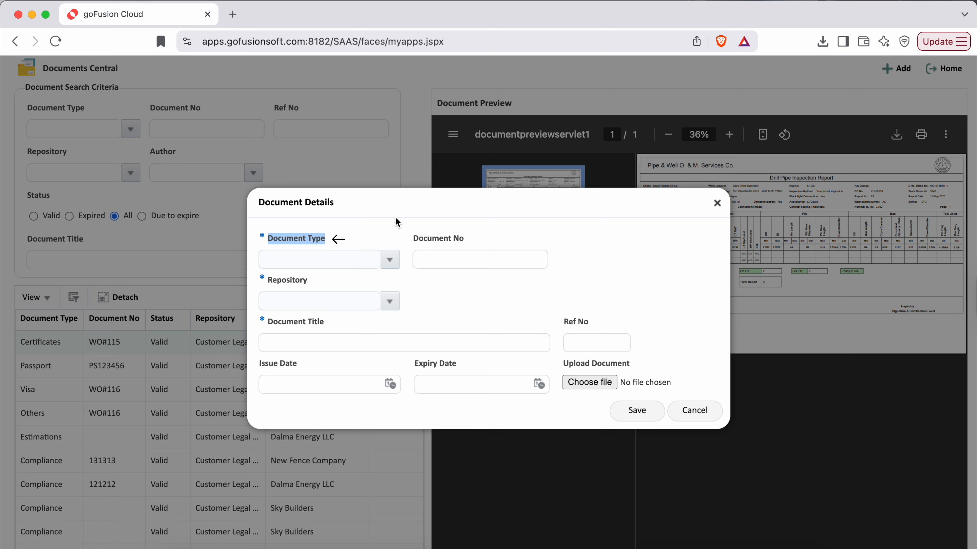
{"action": "left_click", "coordinate": [390, 259]}
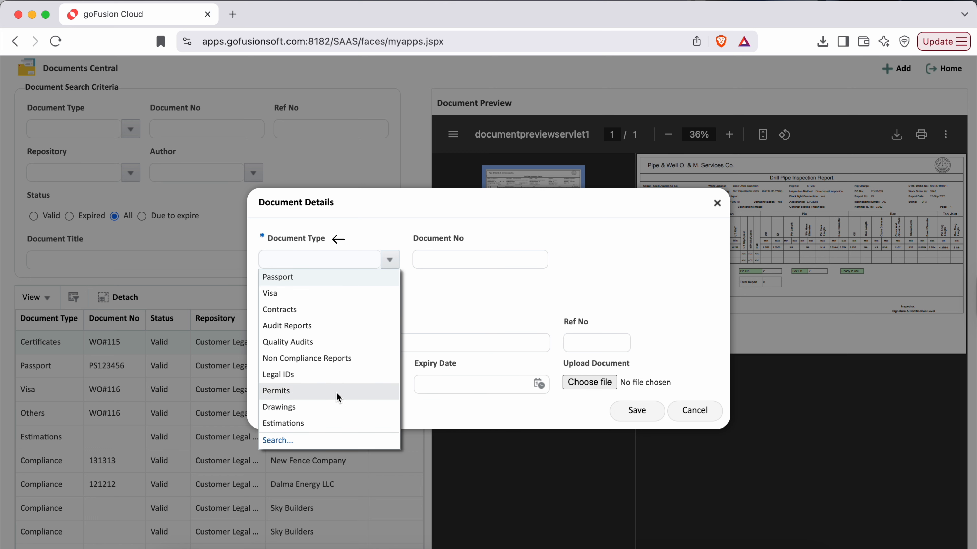
{"action": "left_click", "coordinate": [285, 309]}
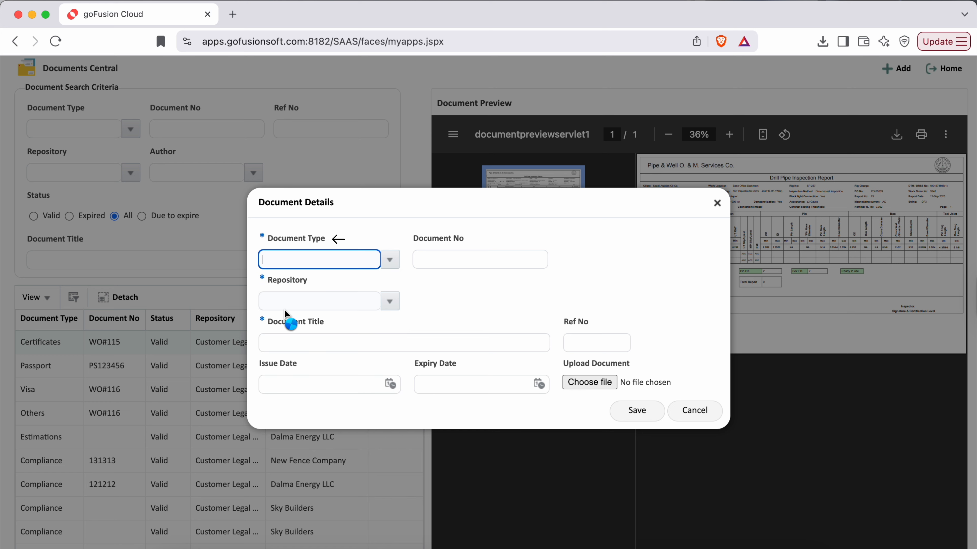
{"action": "left_click", "coordinate": [431, 307]}
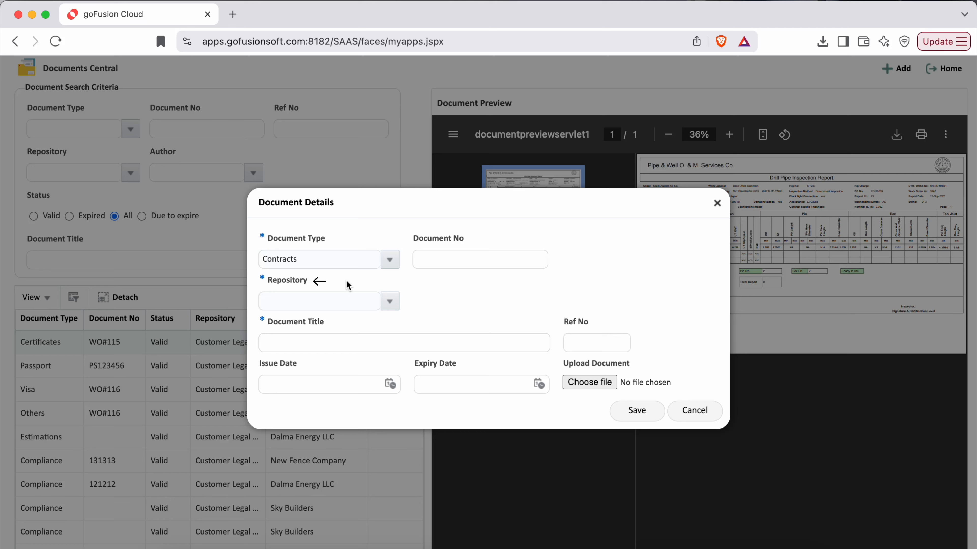
{"action": "left_click", "coordinate": [390, 302]}
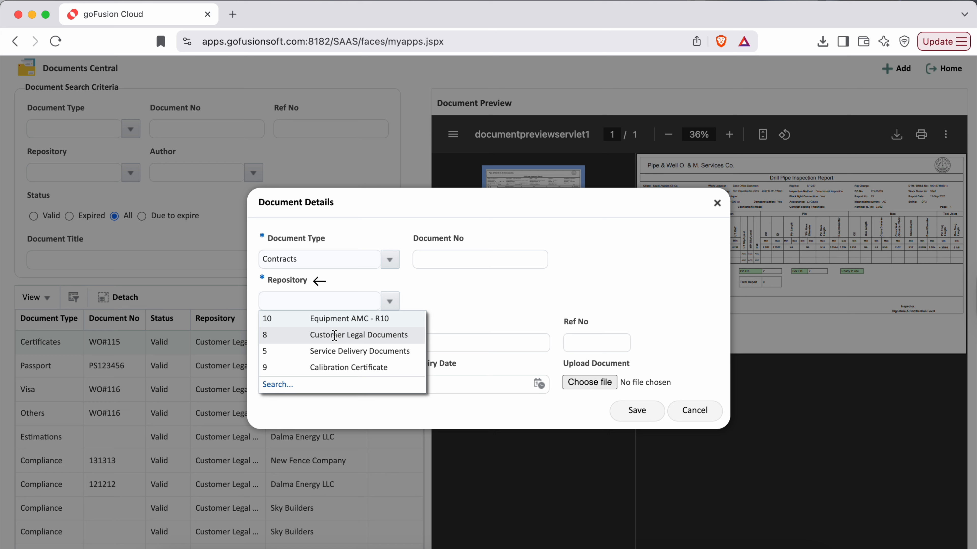
{"action": "left_click", "coordinate": [357, 335]}
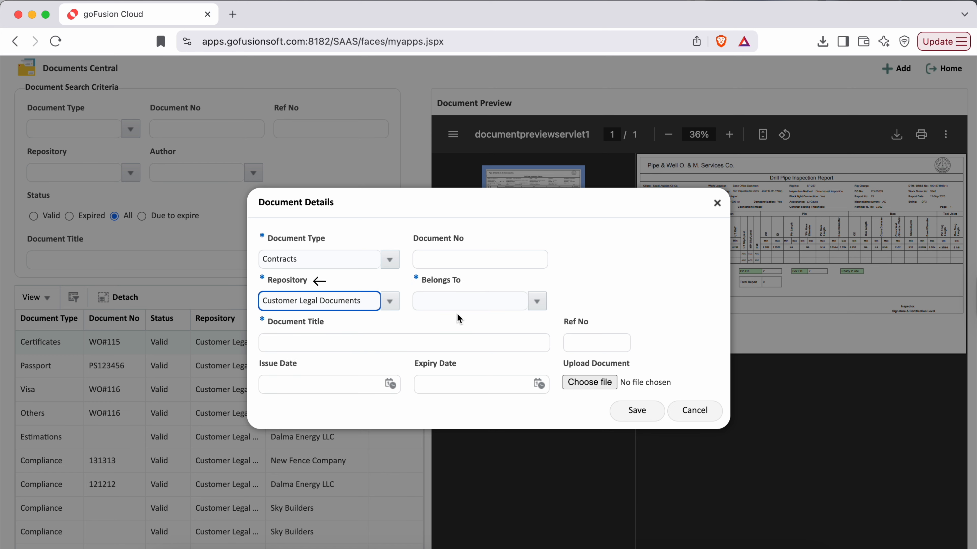
- Search the customers by name for Dalma and assign the document to Dalma Energy LLC
{"action": "left_click", "coordinate": [416, 277]}
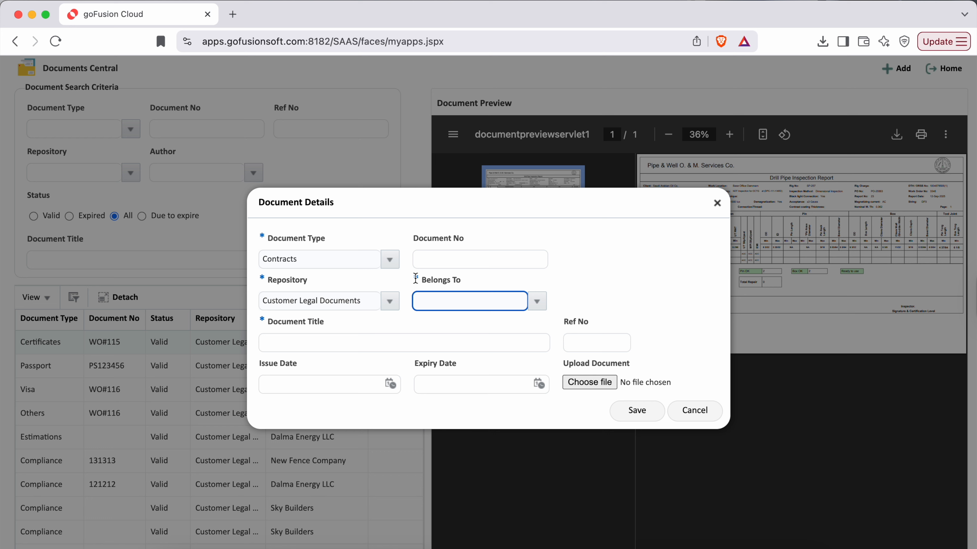
{"action": "left_click_drag", "start_coordinate": [415, 279], "coordinate": [464, 282]}
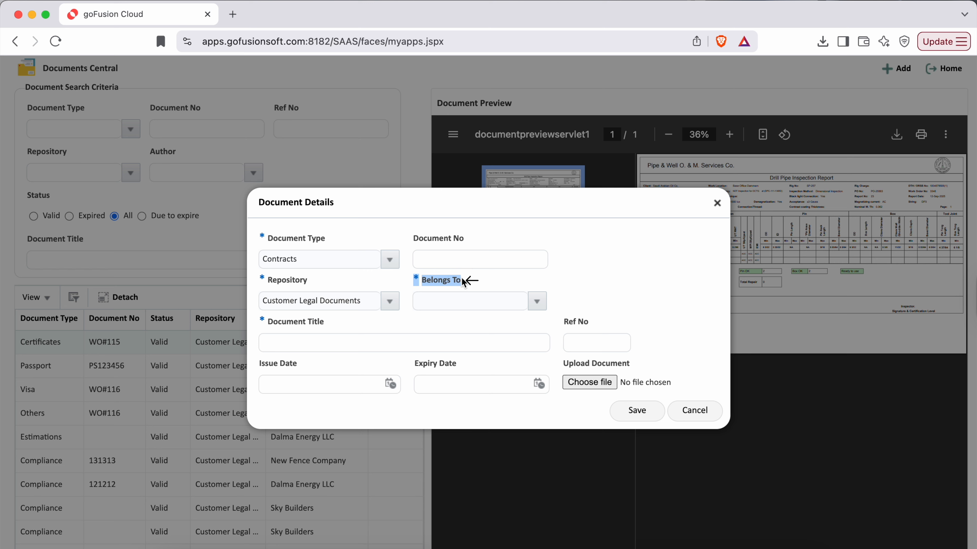
{"action": "left_click", "coordinate": [497, 278]}
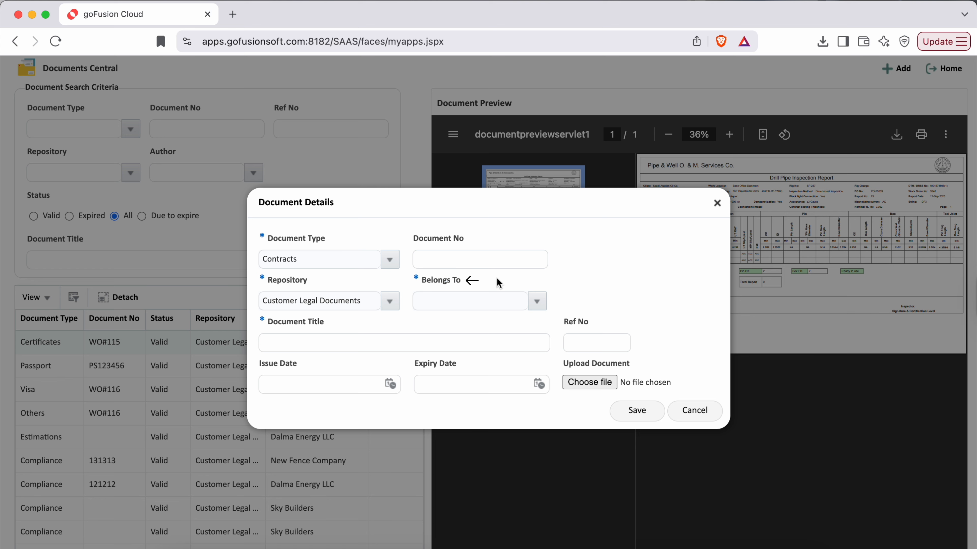
{"action": "left_click", "coordinate": [541, 306]}
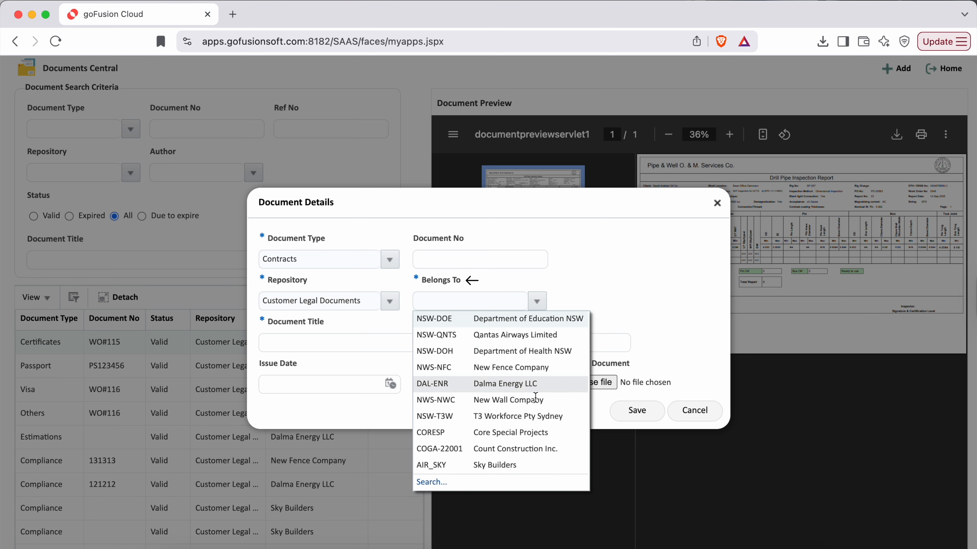
{"action": "left_click", "coordinate": [431, 483]}
{"action": "left_click", "coordinate": [432, 179]}
{"action": "type", "text": "%Dalma%"}
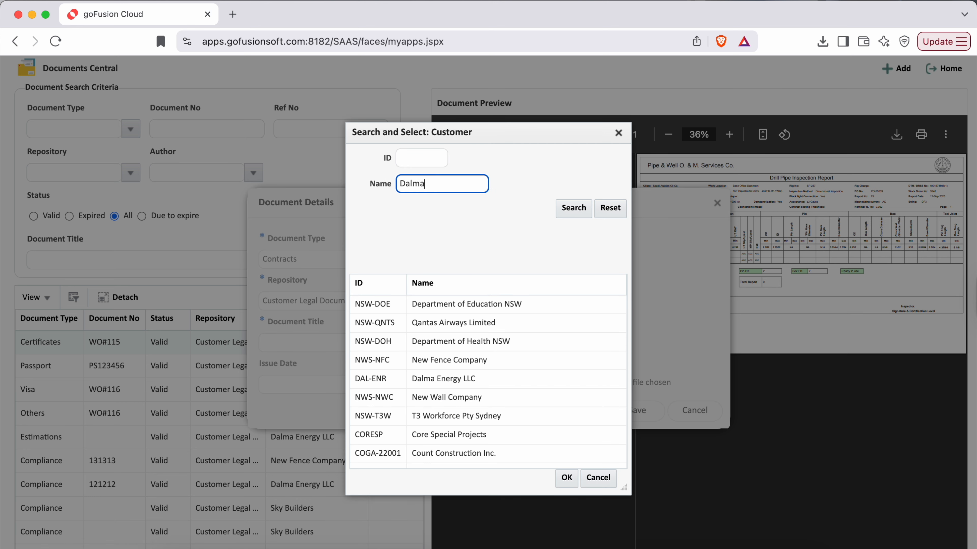
{"action": "key", "text": "Return"}
{"action": "double_click", "coordinate": [456, 305]}
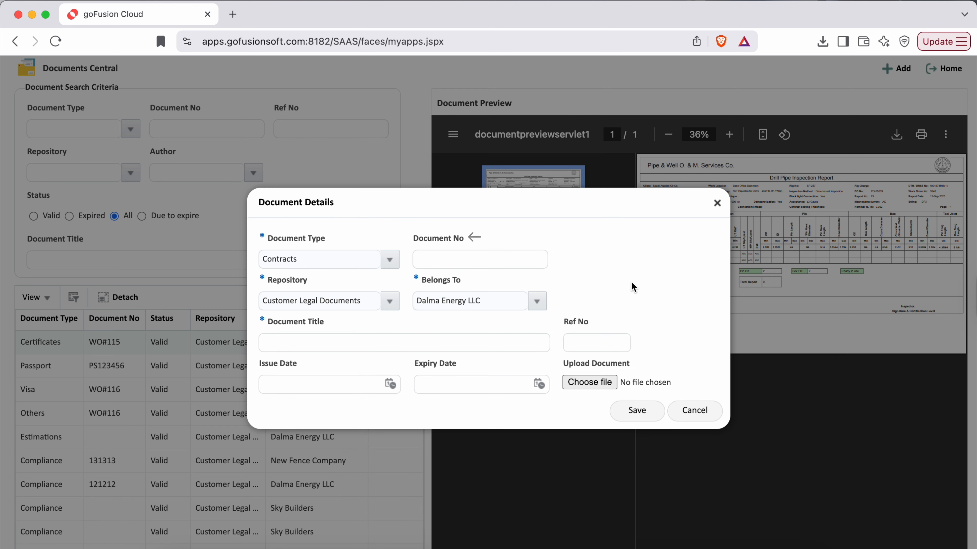
- Enter 25-65-3772B as the contract's document number
{"action": "left_click", "coordinate": [430, 259]}
{"action": "type", "text": "25-65-3772B"}
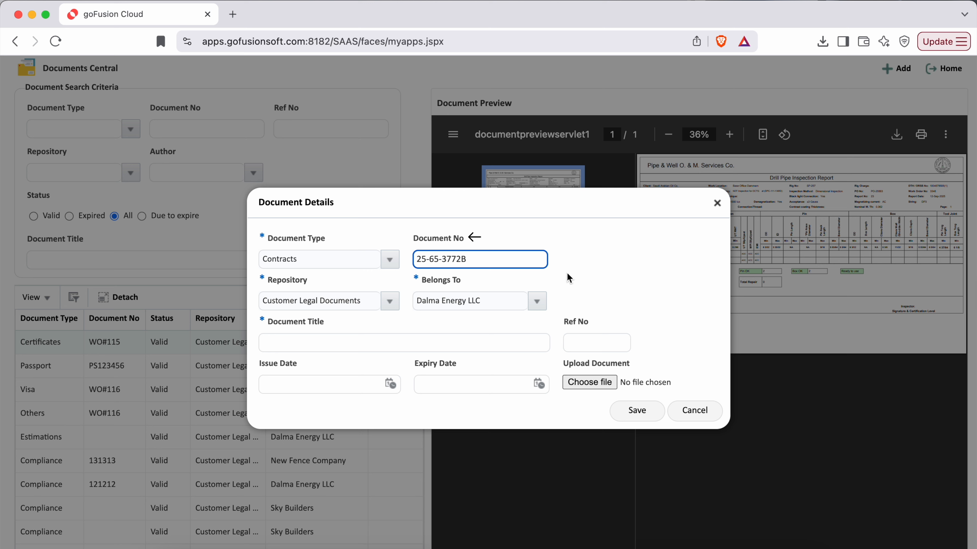
{"action": "left_click", "coordinate": [610, 278]}
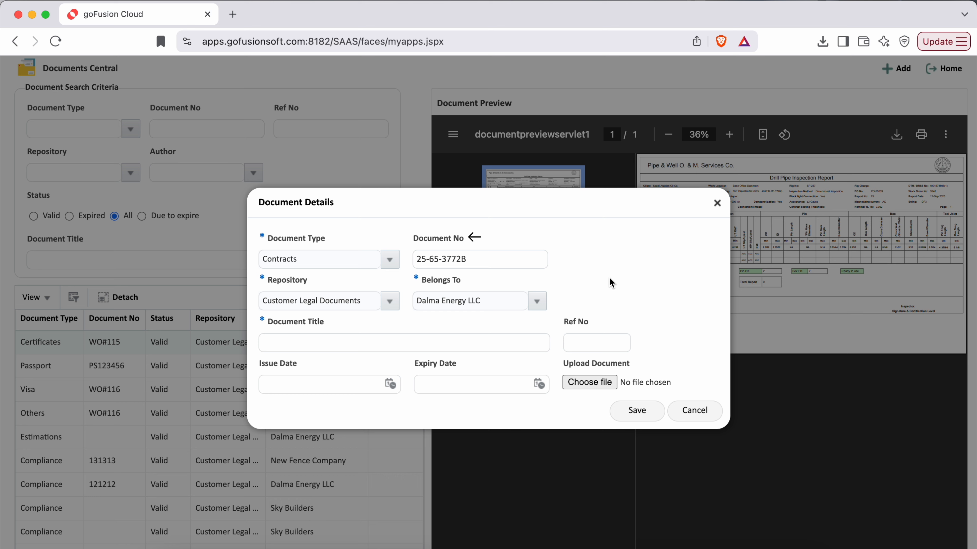
- Enter the document title "Yearly service contract signed with Dalma Y2025"
{"action": "left_click", "coordinate": [292, 344]}
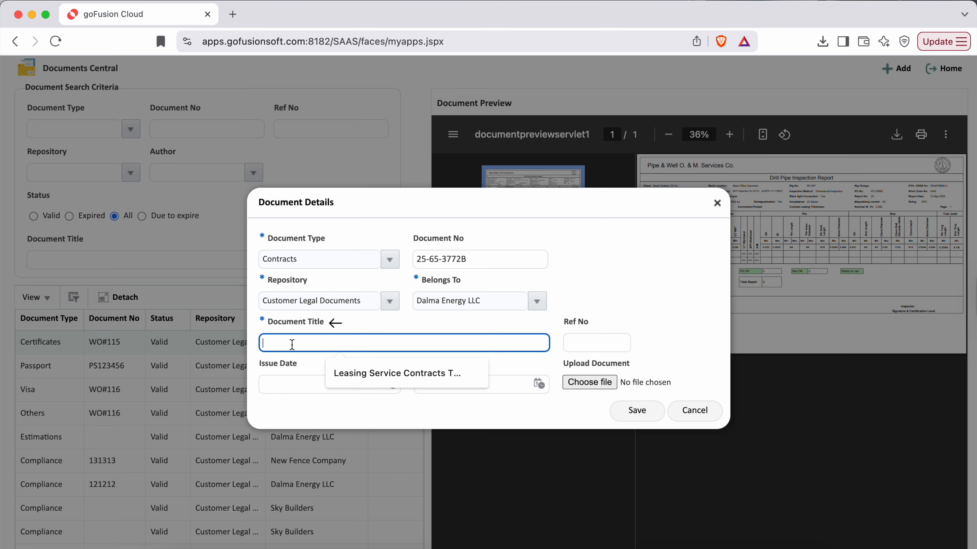
{"action": "type", "text": "Yearly service contract signed with Dalma Y2025"}
{"action": "triple_click", "coordinate": [335, 323]}
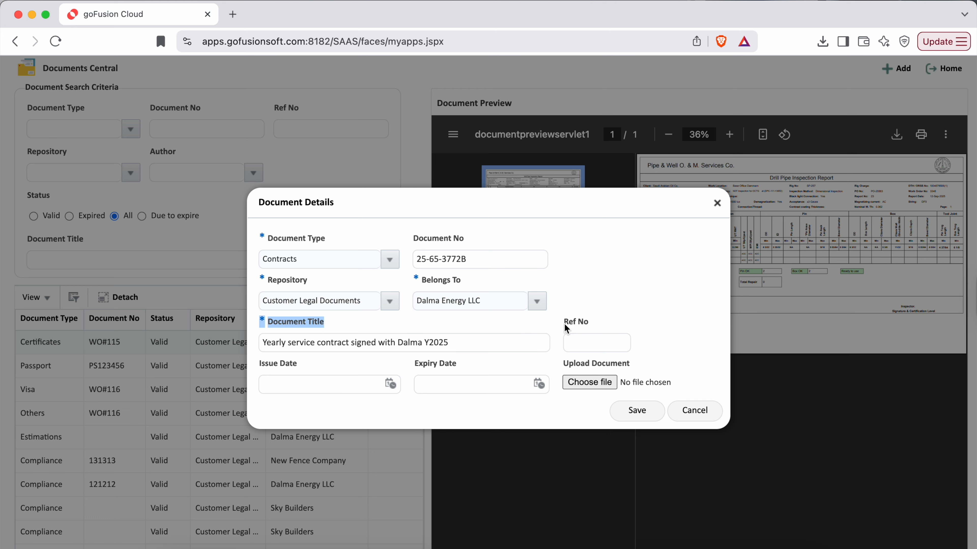
- Enter 500301 as the contract's reference number
{"action": "triple_click", "coordinate": [585, 323]}
{"action": "left_click", "coordinate": [589, 344]}
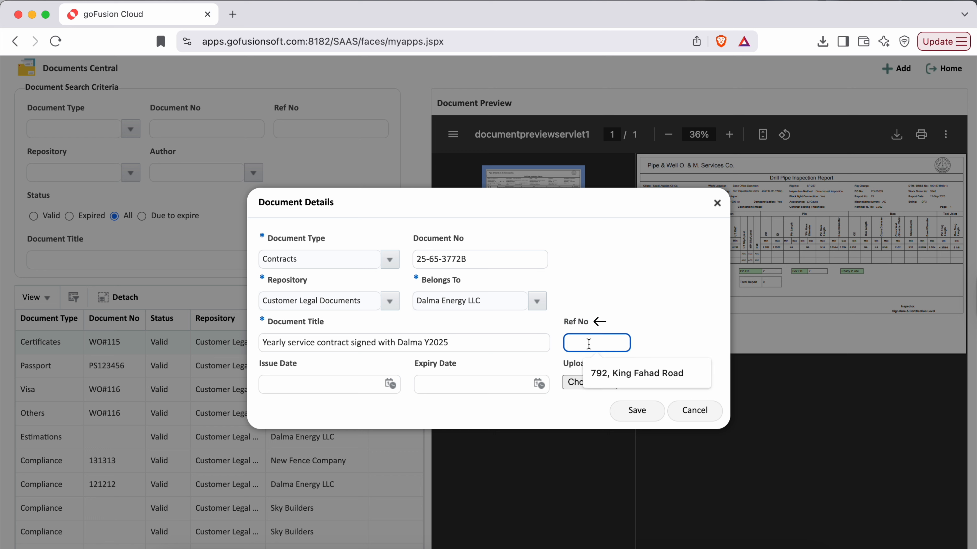
{"action": "type", "text": "50030`"}
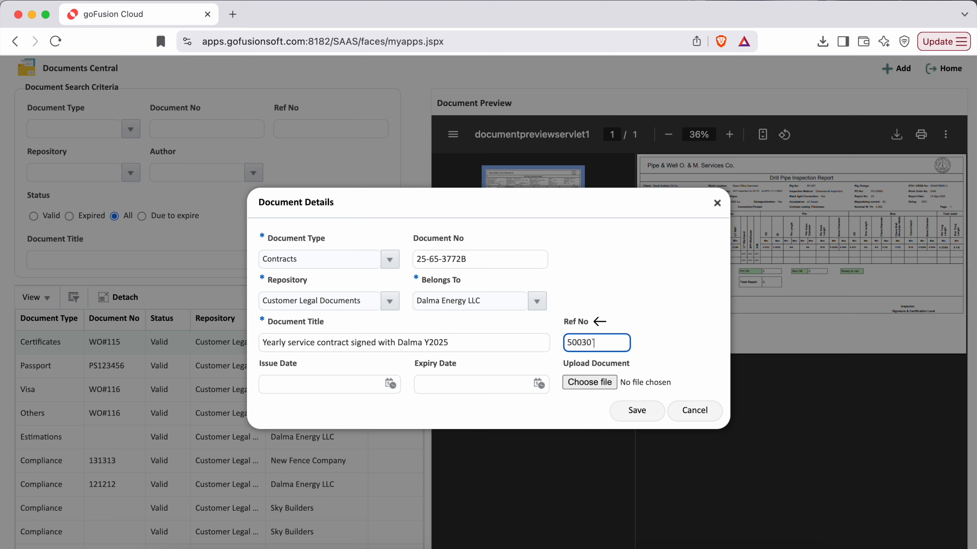
{"action": "key", "text": "BackSpace"}
{"action": "type", "text": "1"}
{"action": "left_click", "coordinate": [649, 290]}
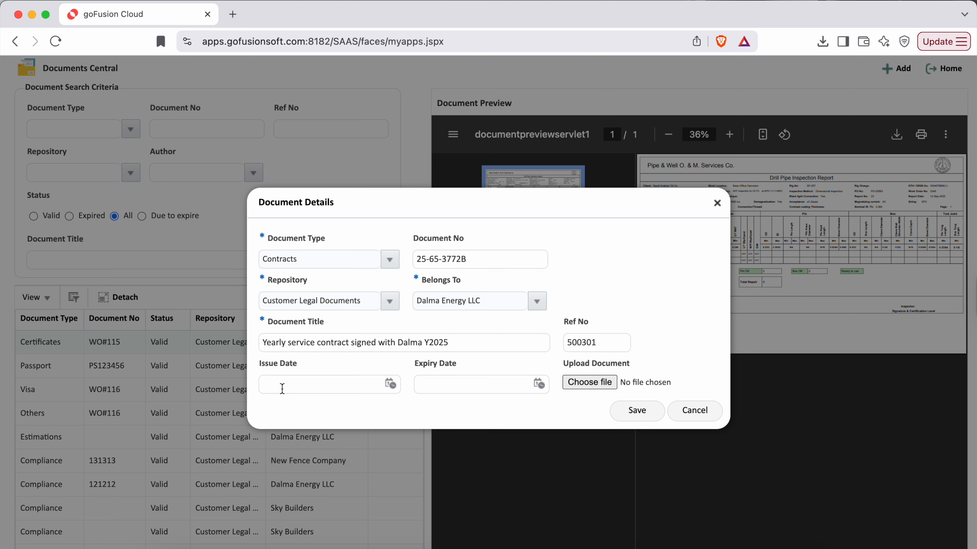
- Set the contract's issue date to 17-11-2025
{"action": "left_click_drag", "start_coordinate": [258, 364], "coordinate": [301, 367]}
{"action": "left_click", "coordinate": [391, 389]}
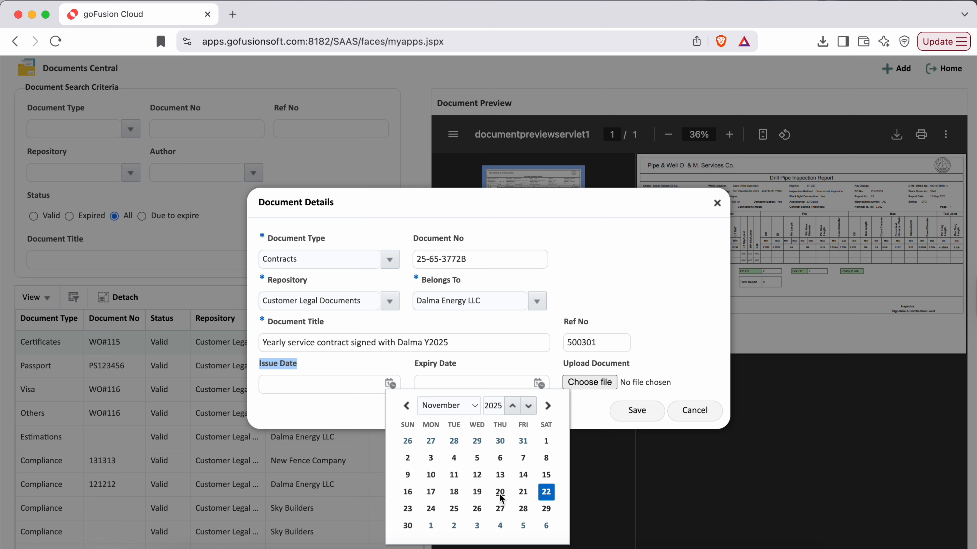
{"action": "left_click", "coordinate": [430, 494]}
{"action": "left_click", "coordinate": [383, 414]}
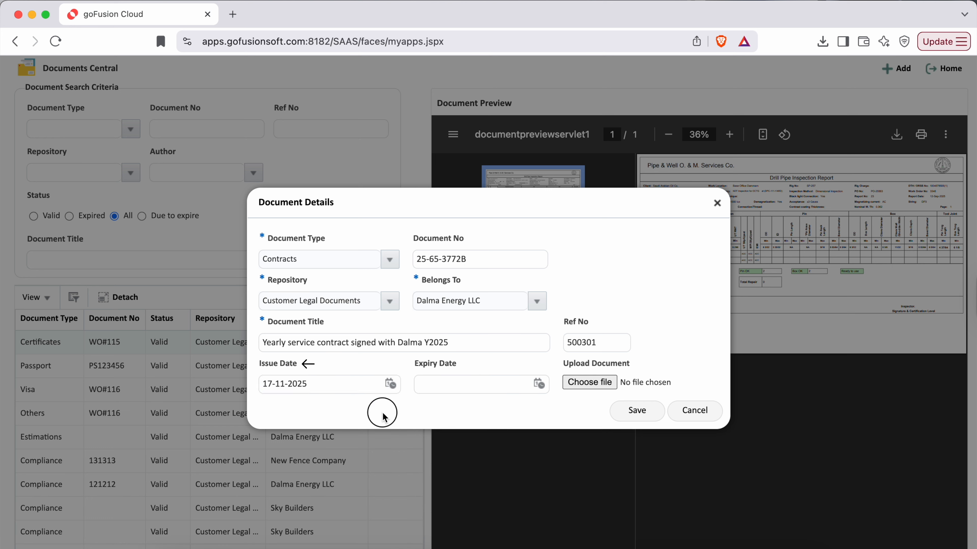
- Set the contract's expiry date to 16-11-2026
{"action": "left_click", "coordinate": [415, 366]}
{"action": "left_click_drag", "start_coordinate": [415, 364], "coordinate": [461, 366]}
{"action": "left_click", "coordinate": [531, 398]}
{"action": "left_click", "coordinate": [539, 384]}
{"action": "left_click", "coordinate": [670, 405]}
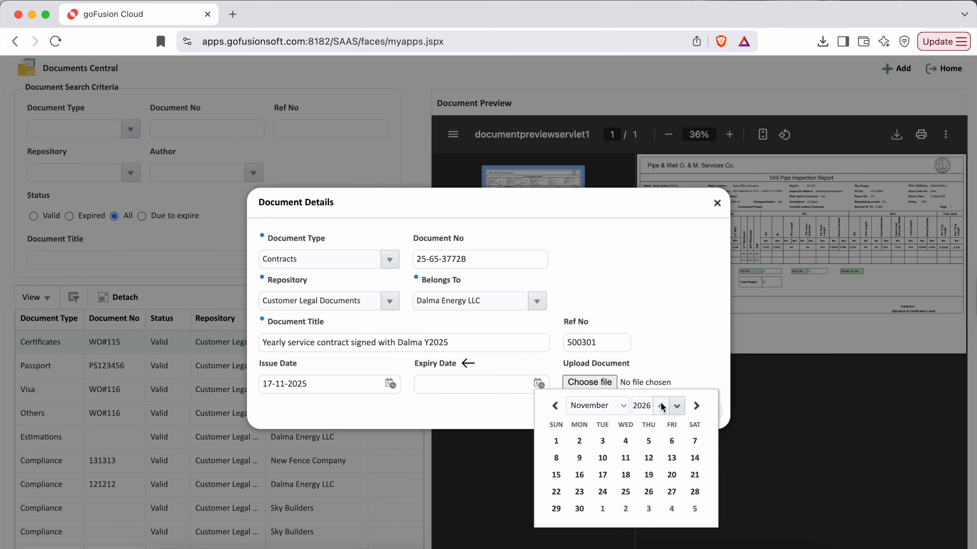
{"action": "left_click", "coordinate": [586, 487]}
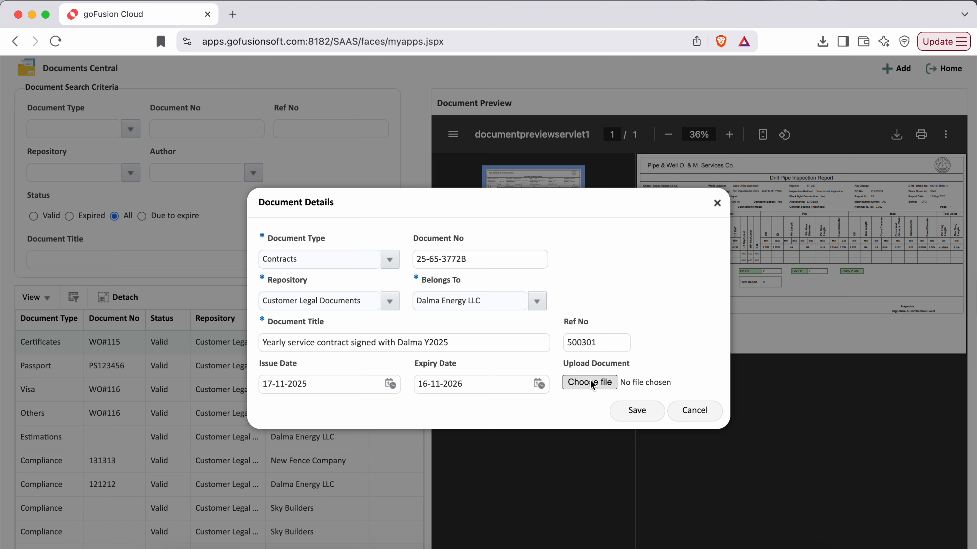
- Attach the client agreement PDF whose name ends in Apr-25.pdf and save the document record
{"action": "left_click_drag", "start_coordinate": [564, 364], "coordinate": [625, 370]}
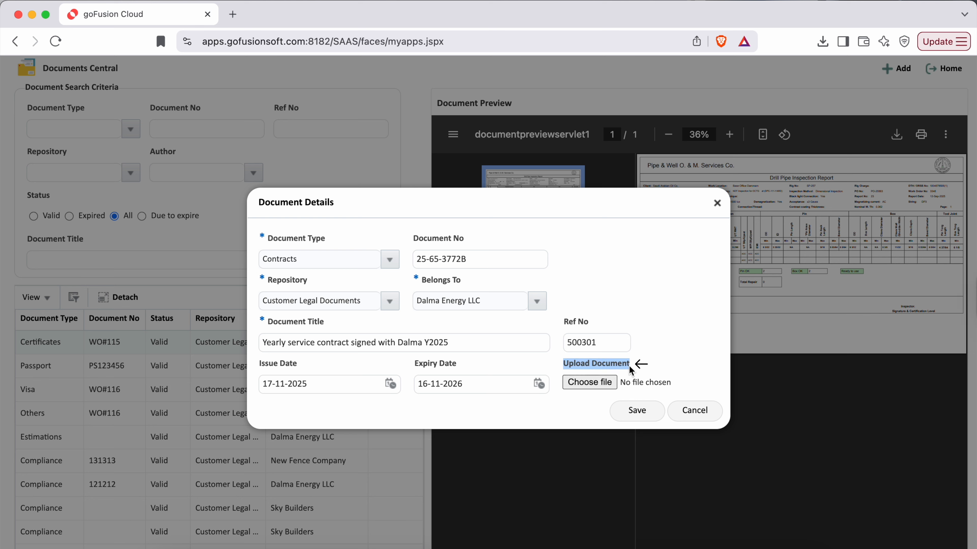
{"action": "left_click", "coordinate": [589, 382]}
{"action": "double_click", "coordinate": [414, 218]}
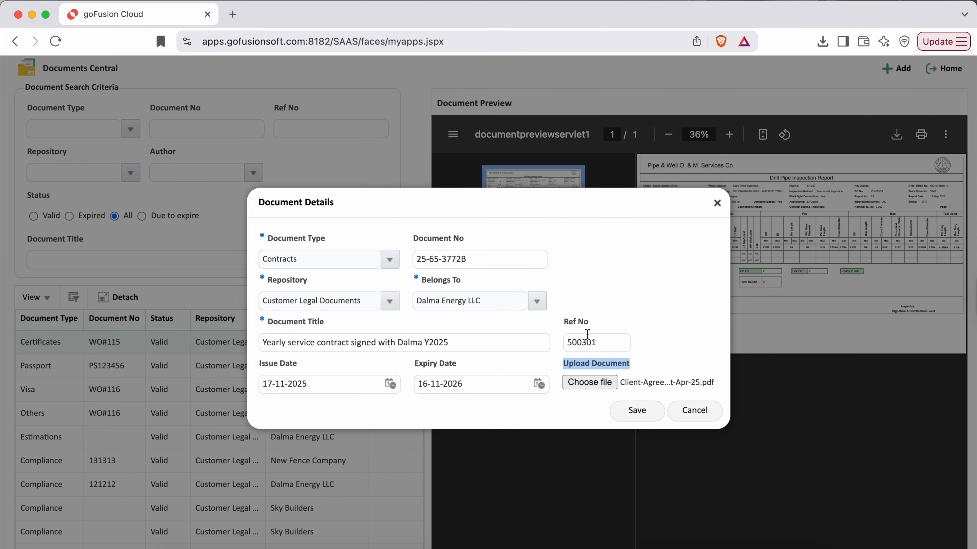
{"action": "left_click", "coordinate": [639, 267]}
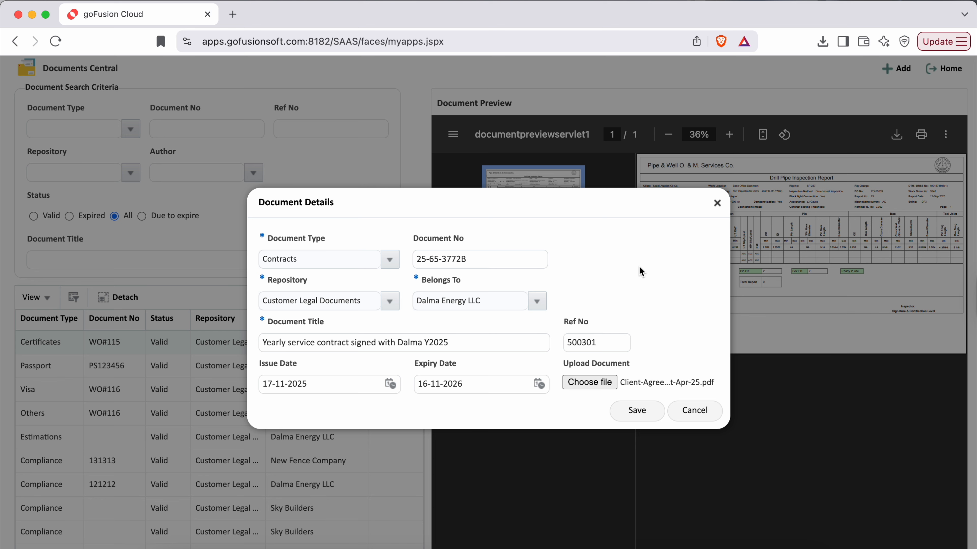
{"action": "left_click", "coordinate": [632, 412]}
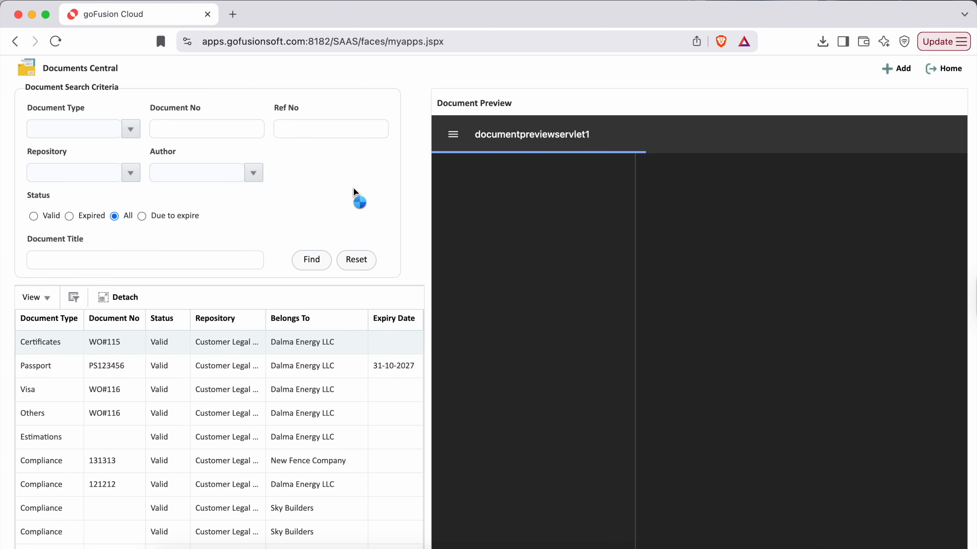
- Search for documents in the Customer Legal Documents repository that belong to Dalma Energy LLC
{"action": "left_click", "coordinate": [310, 128]}
{"action": "left_click", "coordinate": [310, 129]}
{"action": "left_click", "coordinate": [322, 133]}
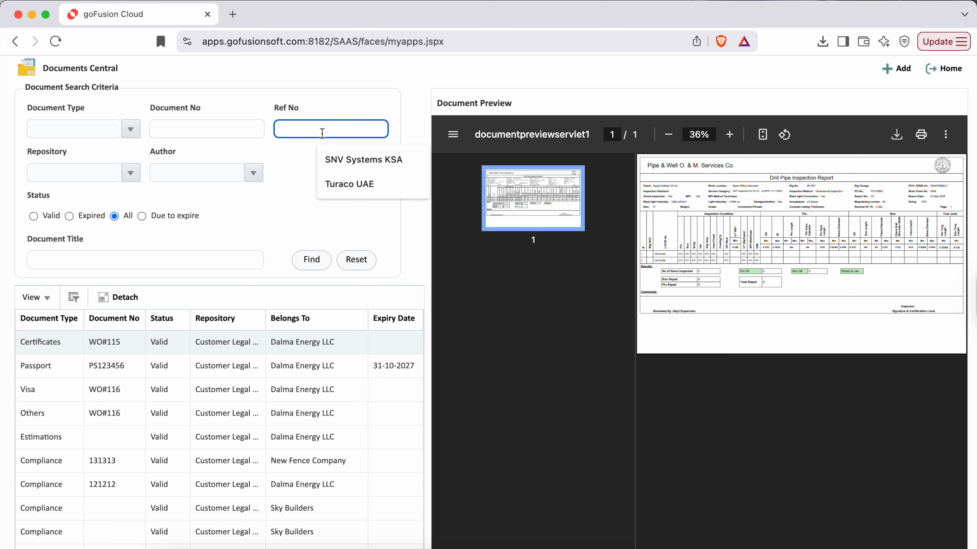
{"action": "left_click", "coordinate": [126, 177]}
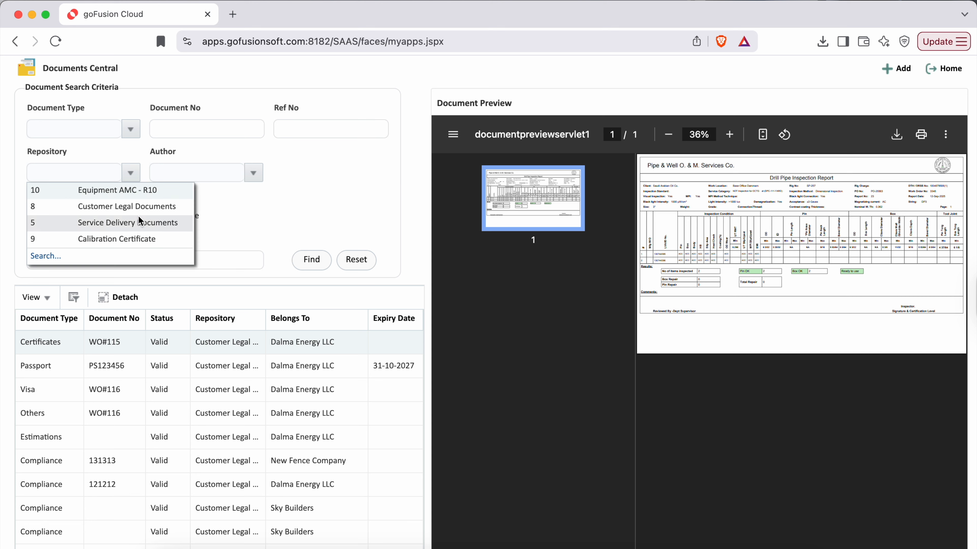
{"action": "left_click", "coordinate": [104, 207]}
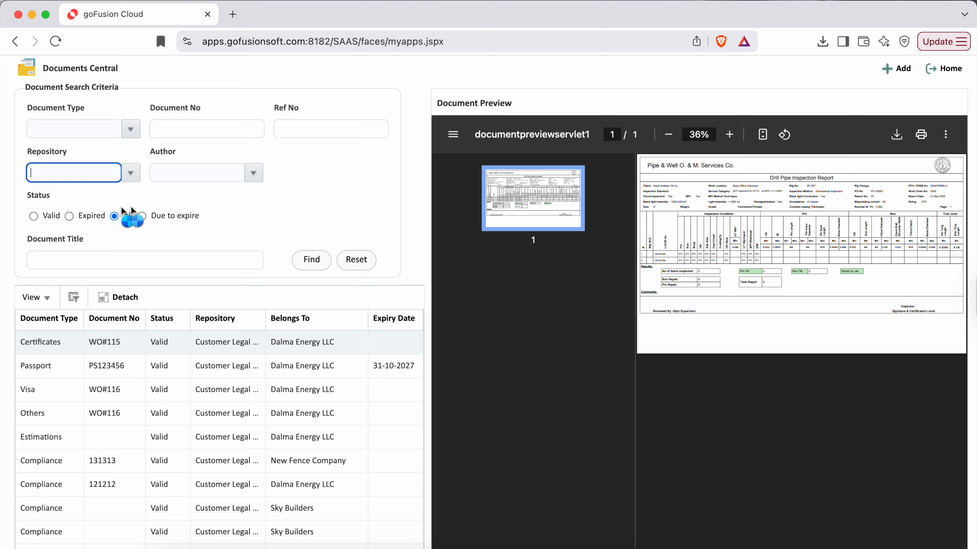
{"action": "left_click", "coordinate": [257, 174]}
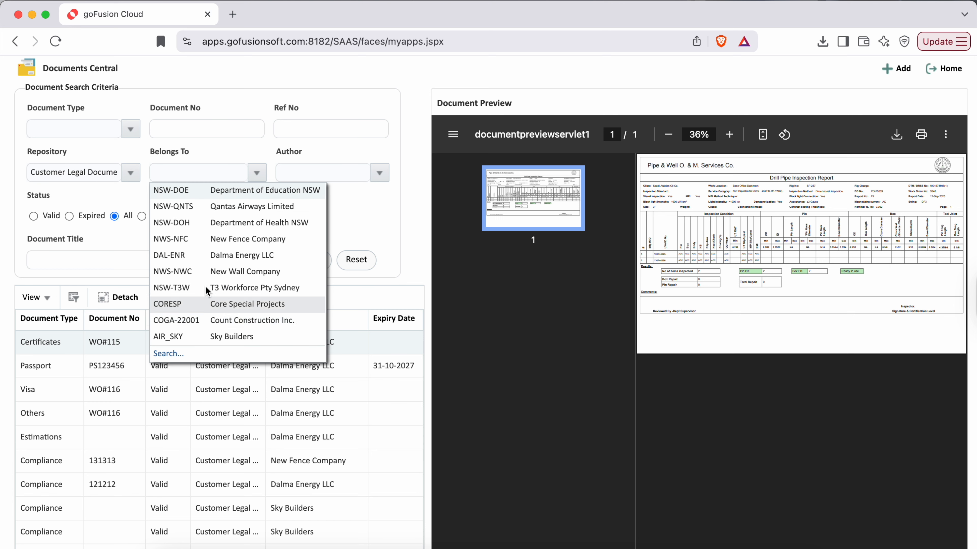
{"action": "left_click", "coordinate": [215, 256]}
{"action": "left_click", "coordinate": [313, 259]}
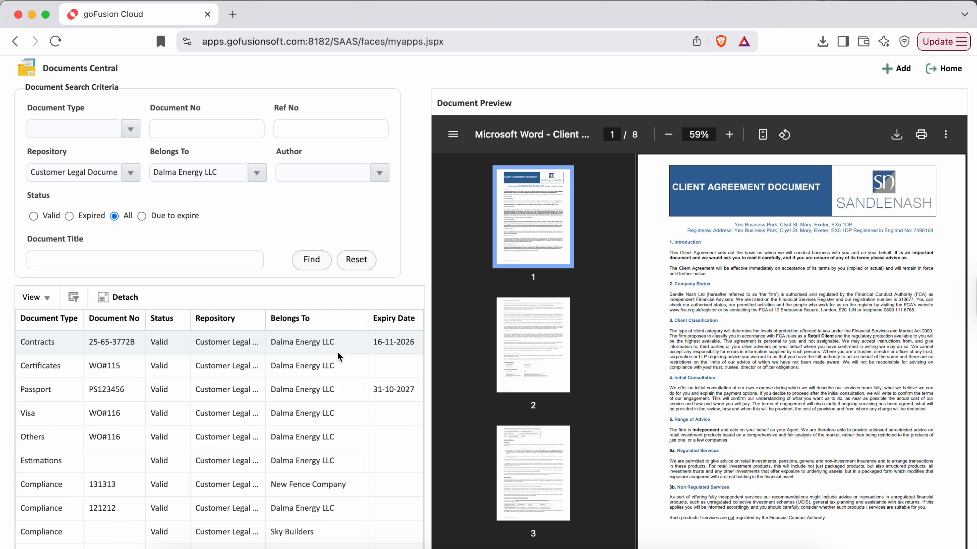
- Reset the search criteria and search for the Dalma Energy LLC contract by document number 25-65-3772B
{"action": "triple_click", "coordinate": [117, 342]}
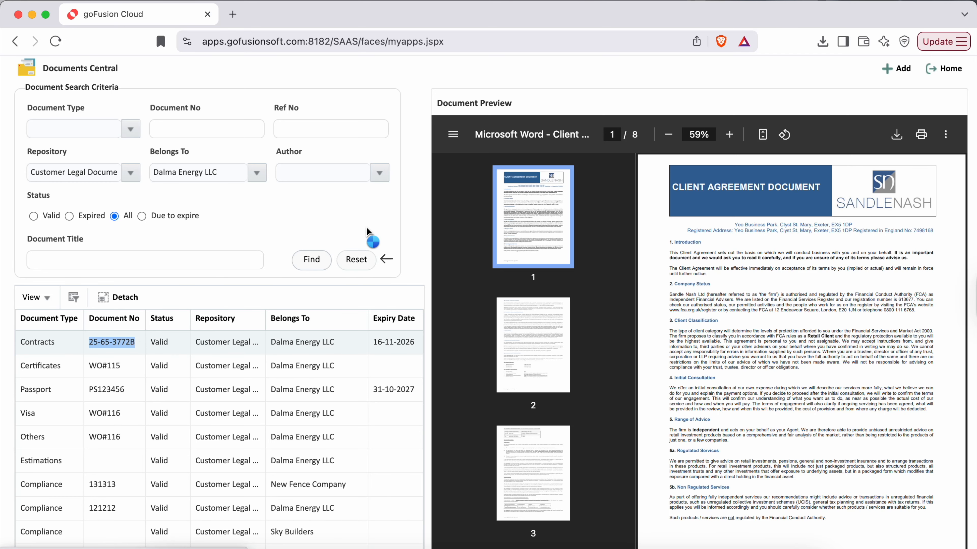
{"action": "left_click", "coordinate": [356, 259]}
{"action": "left_click", "coordinate": [212, 129]}
{"action": "type", "text": "25-65-3772B"}
{"action": "left_click", "coordinate": [314, 260]}
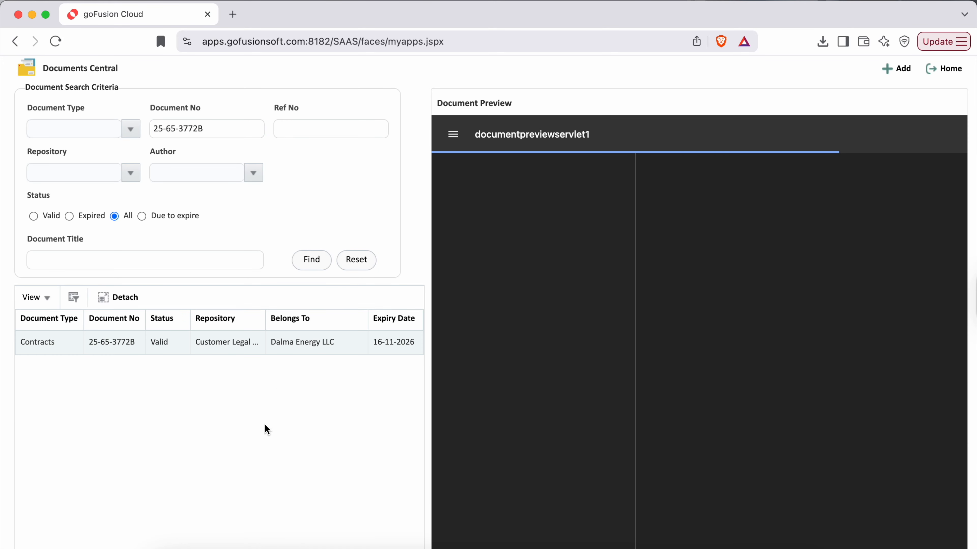
{"action": "triple_click", "coordinate": [209, 127]}
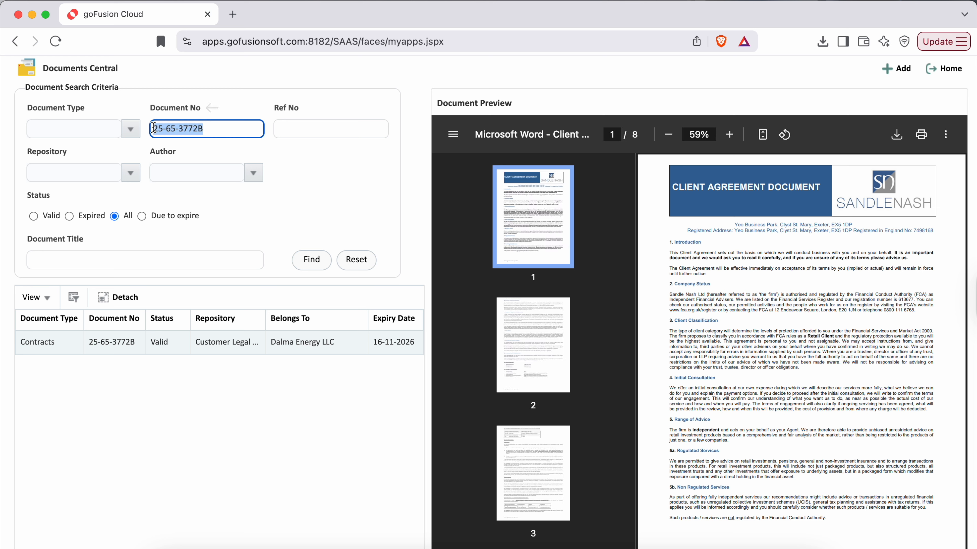
{"action": "left_click", "coordinate": [327, 180]}
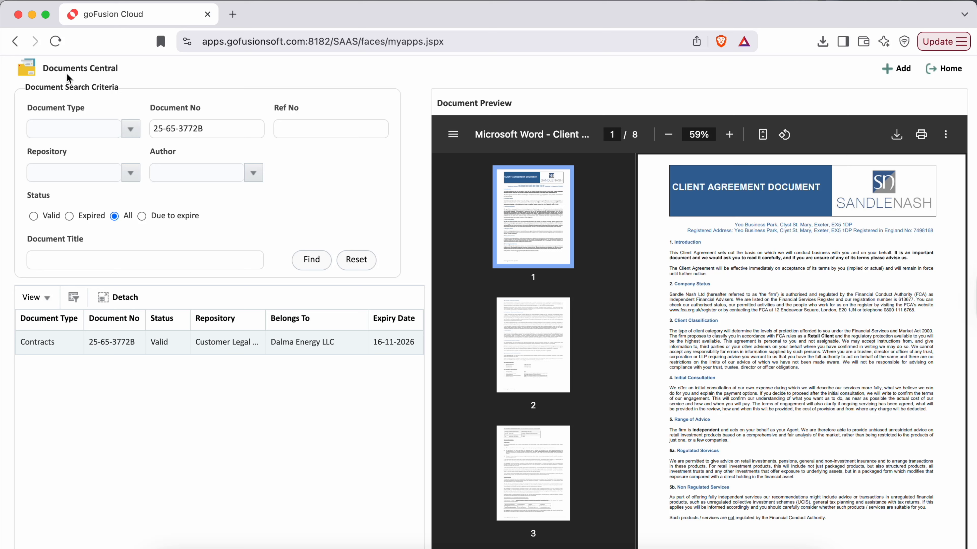
{"action": "left_click_drag", "start_coordinate": [44, 69], "coordinate": [247, 70]}
{"action": "left_click", "coordinate": [245, 66]}
- Enlarge the preview of the found contract and examine the first page of the client agreement
{"action": "left_click", "coordinate": [946, 134]}
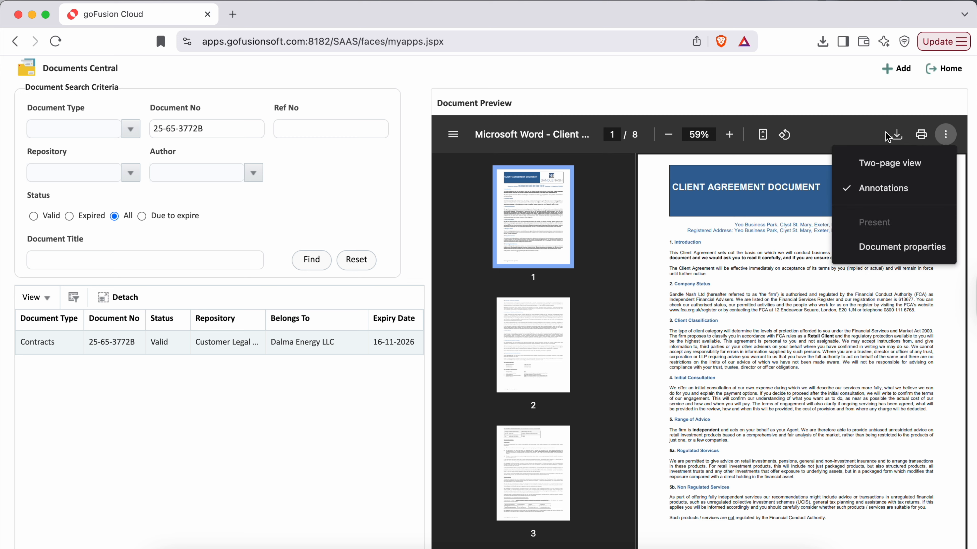
{"action": "left_click", "coordinate": [730, 135]}
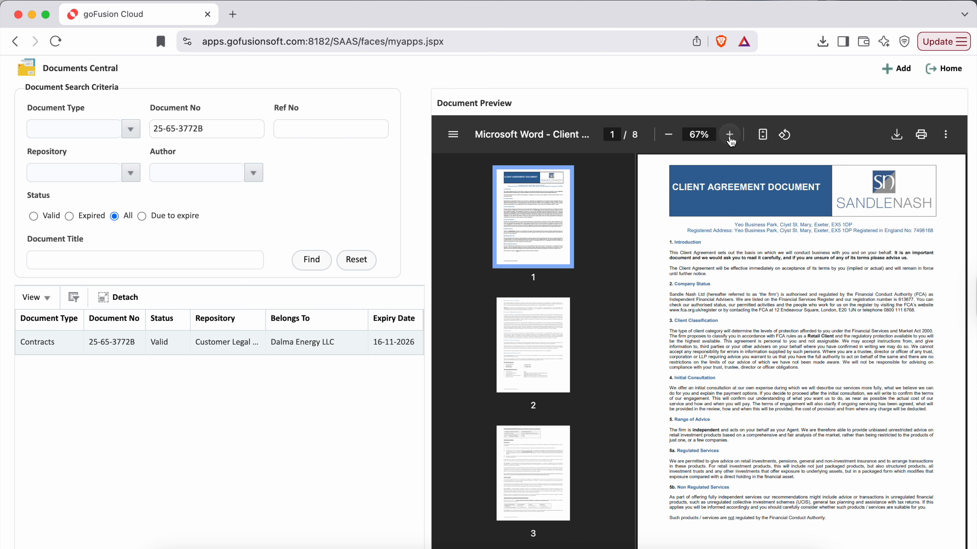
{"action": "left_click", "coordinate": [730, 135]}
{"action": "left_click", "coordinate": [730, 135]}
{"action": "left_click", "coordinate": [730, 135]}
{"action": "left_click", "coordinate": [729, 135]}
{"action": "left_click", "coordinate": [730, 134]}
{"action": "scroll", "coordinate": [721, 373], "scroll_direction": "right", "scroll_amount": 5}
{"action": "scroll", "coordinate": [721, 372], "scroll_direction": "down", "scroll_amount": 1}
{"action": "scroll", "coordinate": [722, 372], "scroll_direction": "up", "scroll_amount": 1}
{"action": "scroll", "coordinate": [721, 372], "scroll_direction": "left", "scroll_amount": 5}
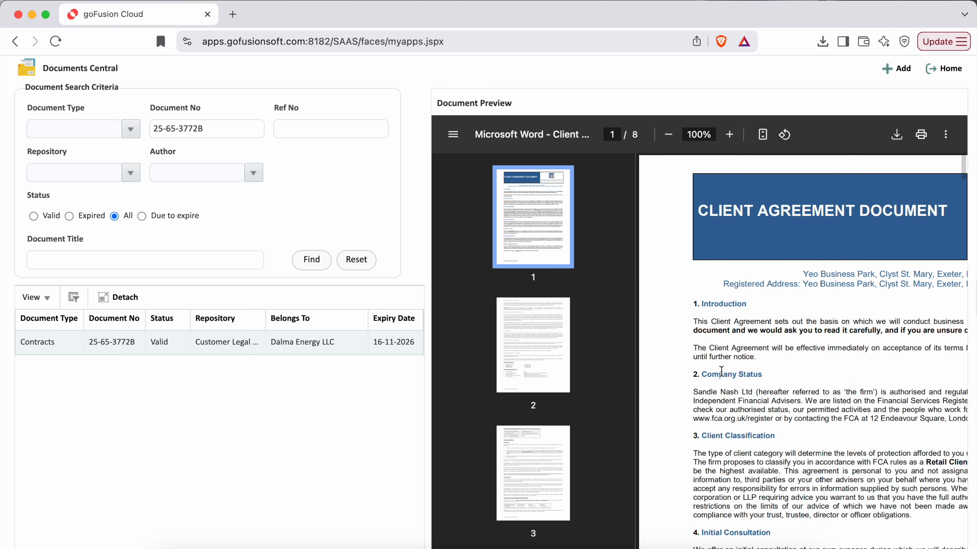
- Reduce the contract preview's zoom to 67% and leave Documents Central for the home page
{"action": "left_click", "coordinate": [670, 135]}
{"action": "left_click", "coordinate": [670, 137]}
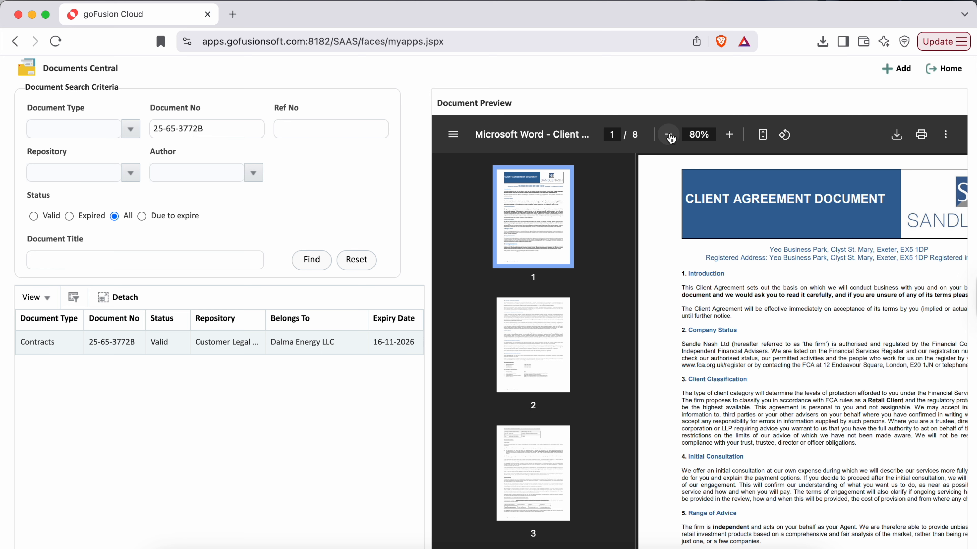
{"action": "left_click", "coordinate": [670, 135]}
{"action": "left_click", "coordinate": [669, 135]}
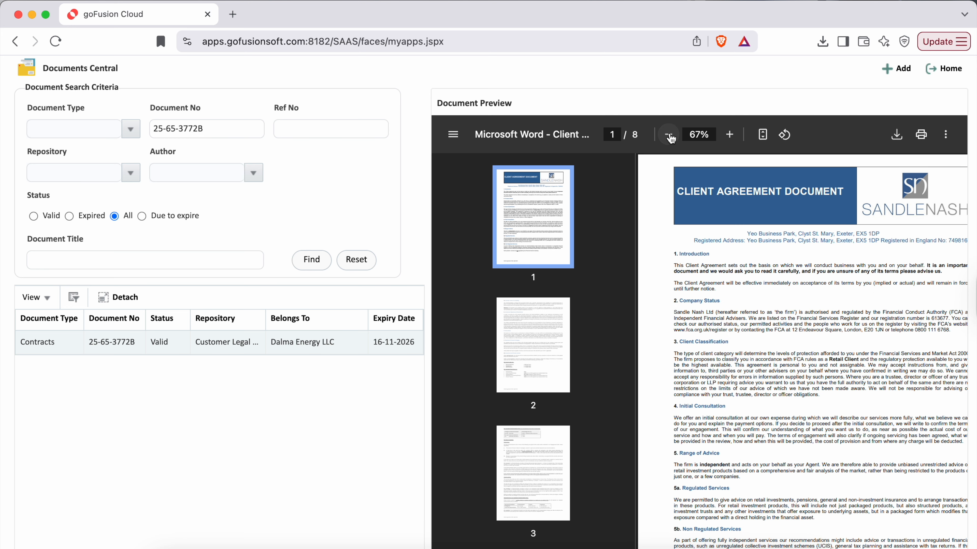
{"action": "left_click", "coordinate": [941, 70]}
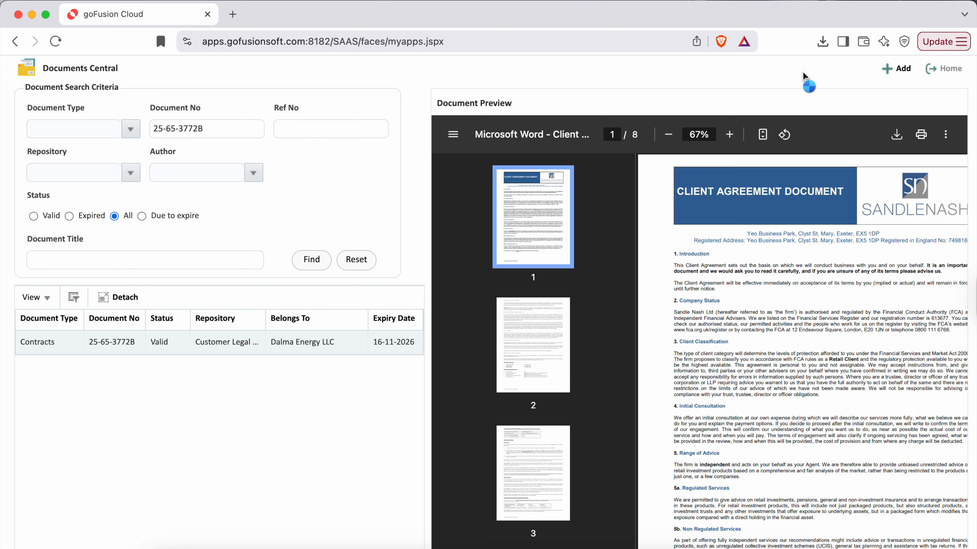